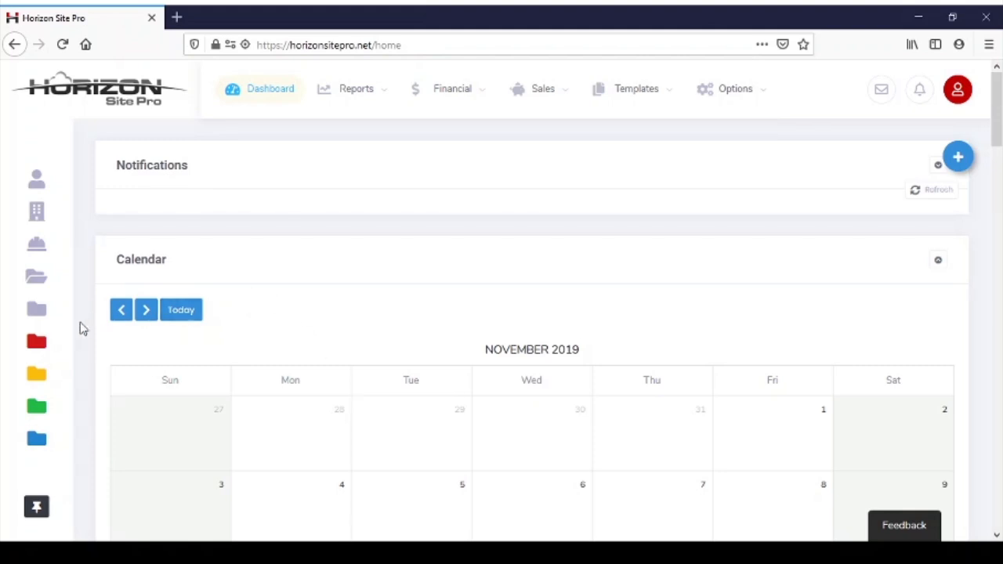
Start a new project and enter the customer's full name as the project name
{"action": "mouse_move", "coordinate": [63, 336]}
{"action": "mouse_move", "coordinate": [56, 310]}
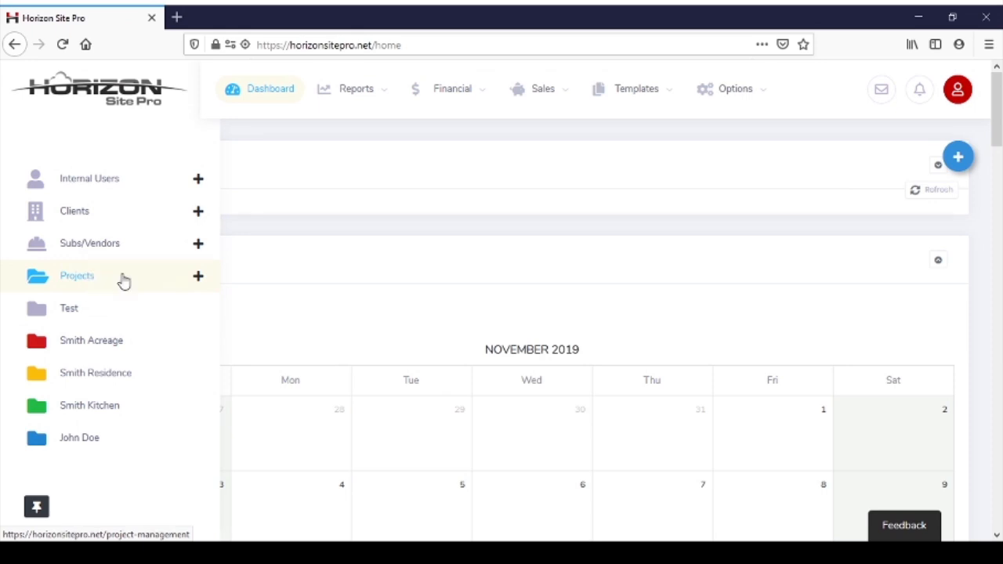
{"action": "left_click", "coordinate": [195, 279]}
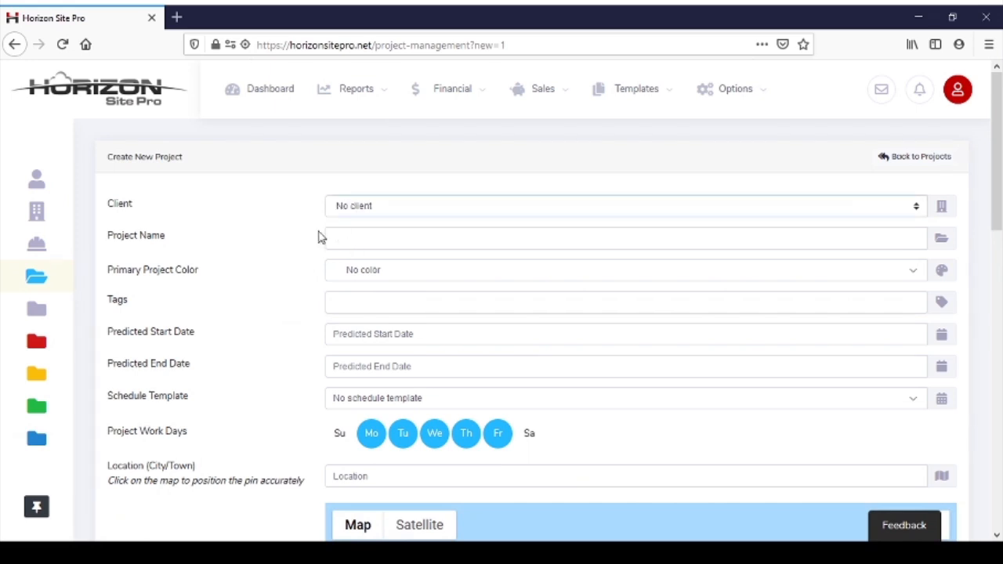
{"action": "left_click", "coordinate": [352, 234]}
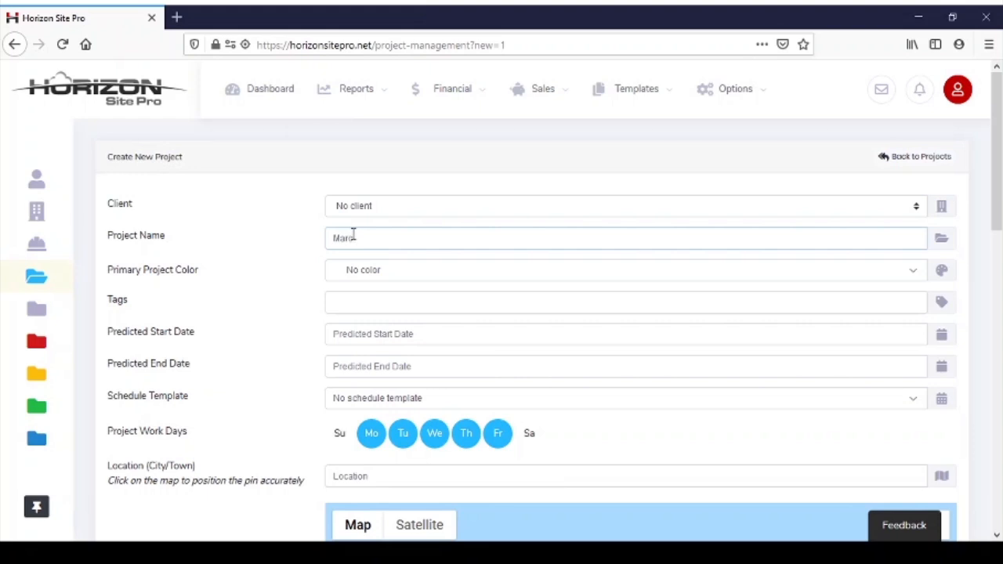
Set the new project's primary color to Violet
{"action": "left_click", "coordinate": [371, 273]}
{"action": "scroll", "coordinate": [381, 395], "scroll_direction": "down", "scroll_amount": 5}
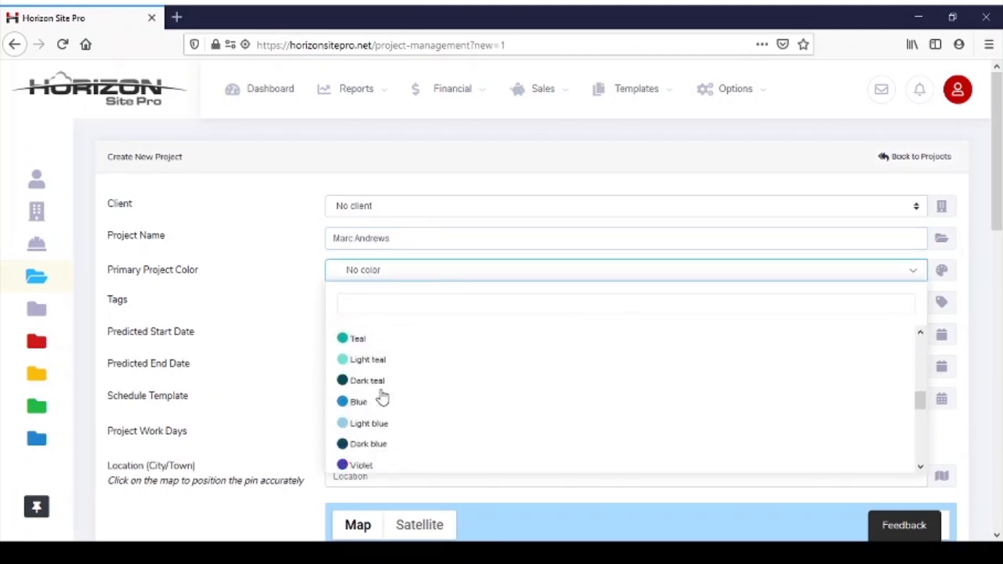
{"action": "left_click", "coordinate": [358, 379]}
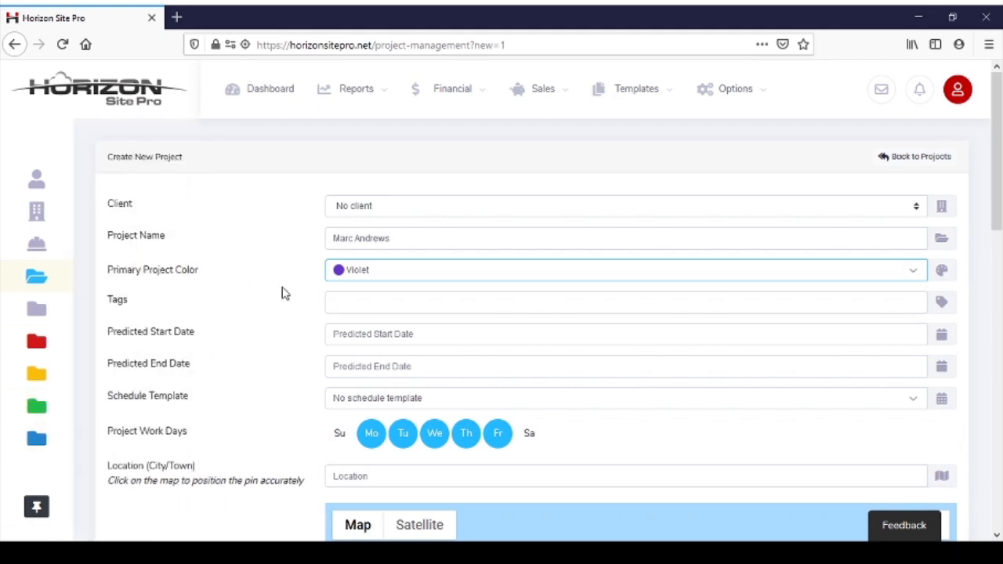
Set the predicted start date to Nov 27, 2019 and the predicted end date to Jan 16, 2020
{"action": "scroll", "coordinate": [307, 314], "scroll_direction": "down", "scroll_amount": 1}
{"action": "scroll", "coordinate": [307, 313], "scroll_direction": "down", "scroll_amount": 2}
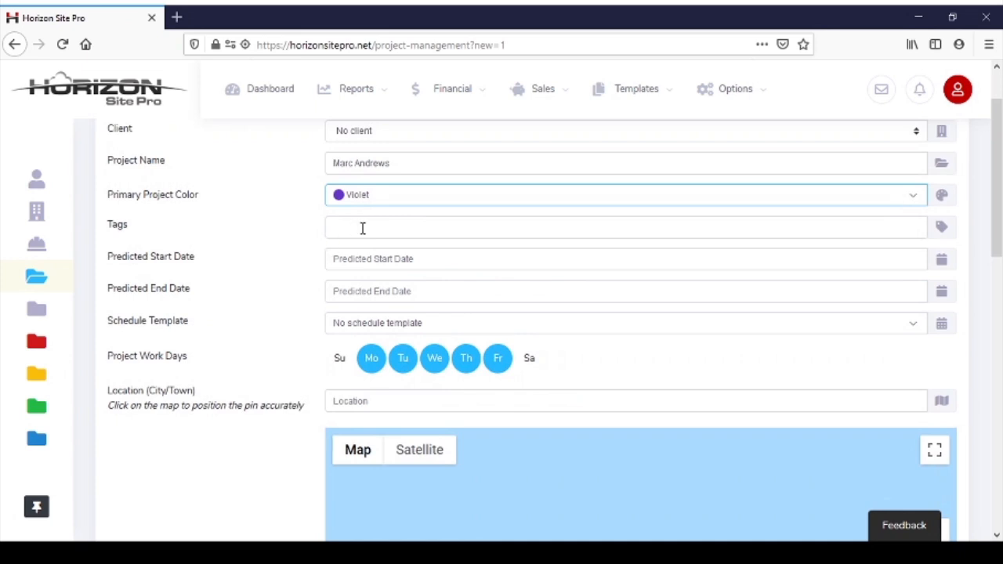
{"action": "left_click", "coordinate": [388, 263]}
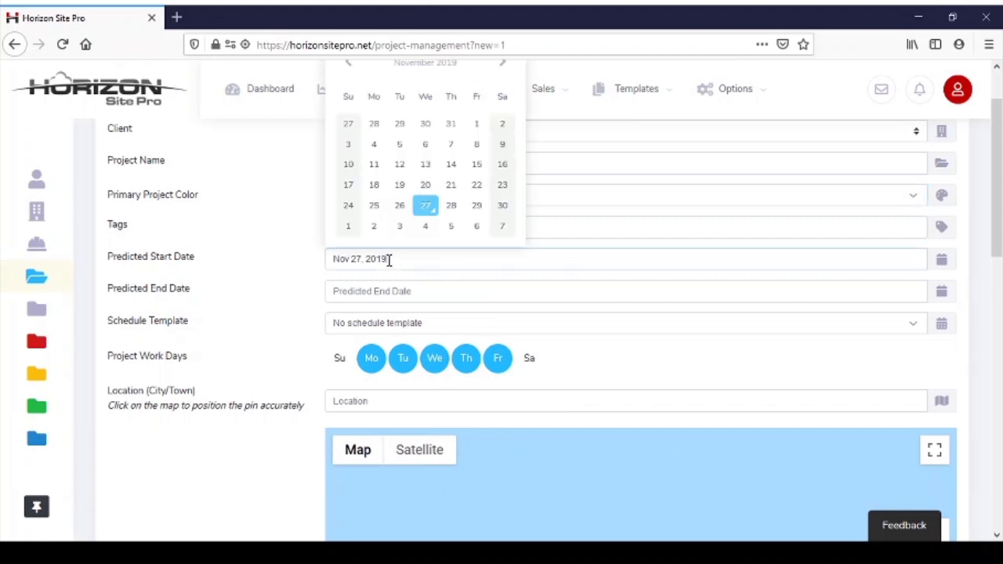
{"action": "left_click", "coordinate": [426, 206]}
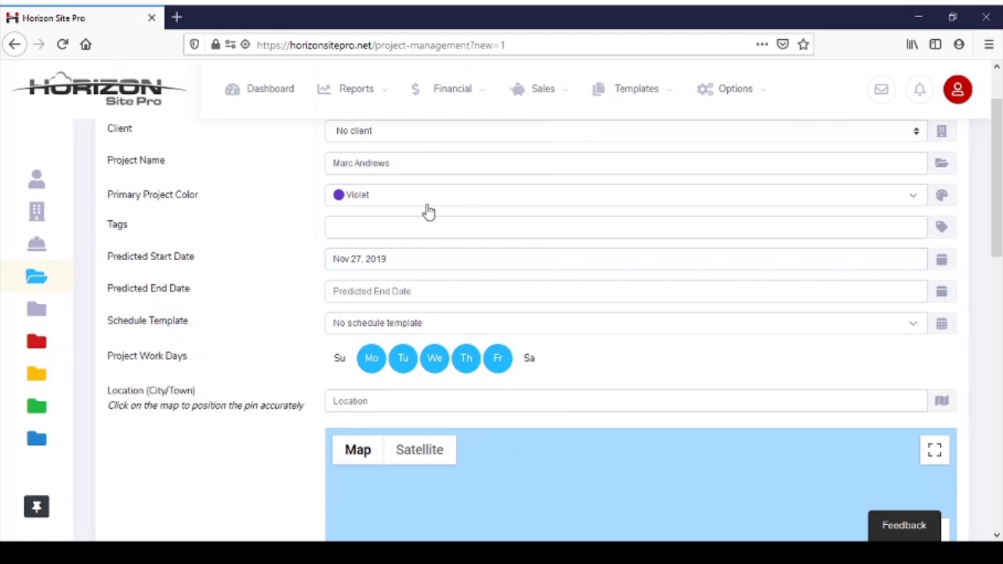
{"action": "left_click", "coordinate": [403, 289]}
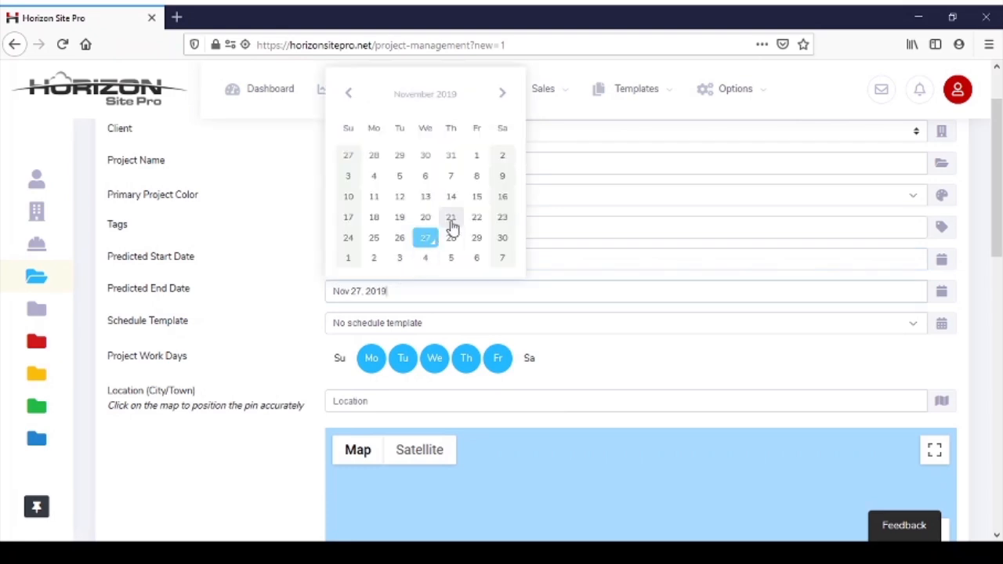
{"action": "left_click", "coordinate": [500, 95]}
{"action": "left_click", "coordinate": [501, 95]}
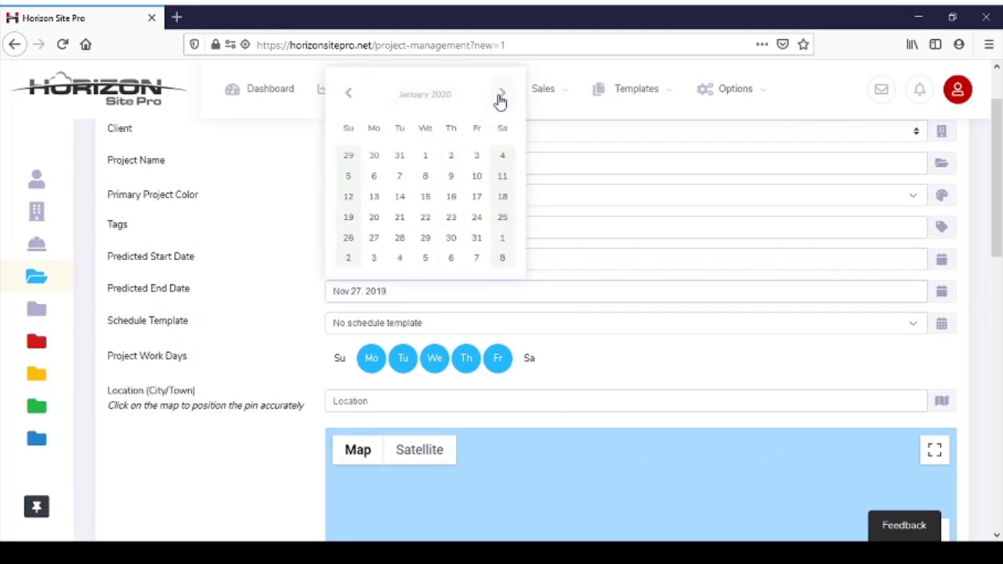
{"action": "left_click", "coordinate": [452, 198]}
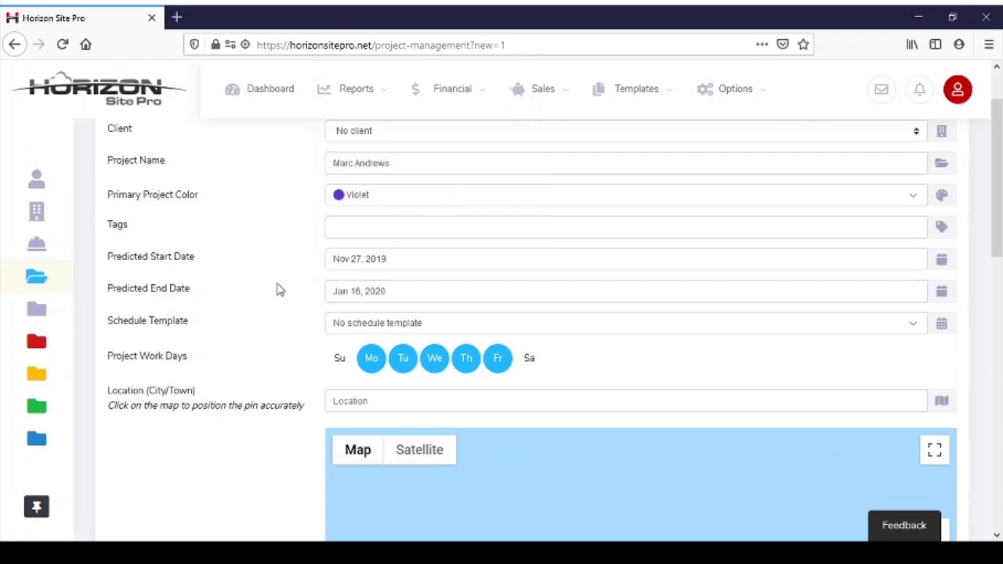
Try adding Saturday and Sunday to the project work days and removing Monday and Tuesday
{"action": "scroll", "coordinate": [278, 289], "scroll_direction": "down", "scroll_amount": 2}
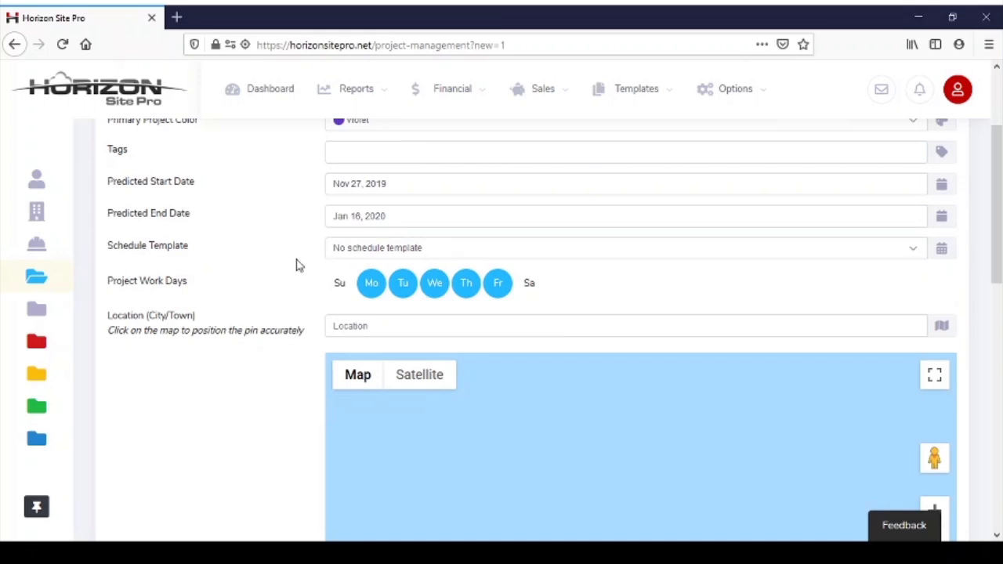
{"action": "scroll", "coordinate": [291, 281], "scroll_direction": "down", "scroll_amount": 2}
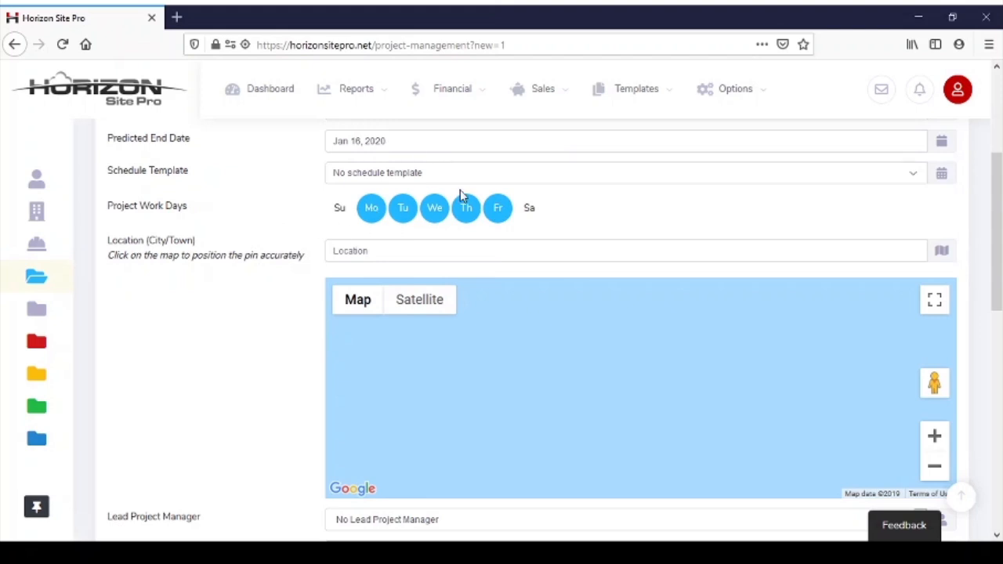
{"action": "left_click", "coordinate": [530, 210]}
{"action": "left_click", "coordinate": [340, 209]}
{"action": "left_click", "coordinate": [370, 209]}
{"action": "left_click", "coordinate": [402, 209]}
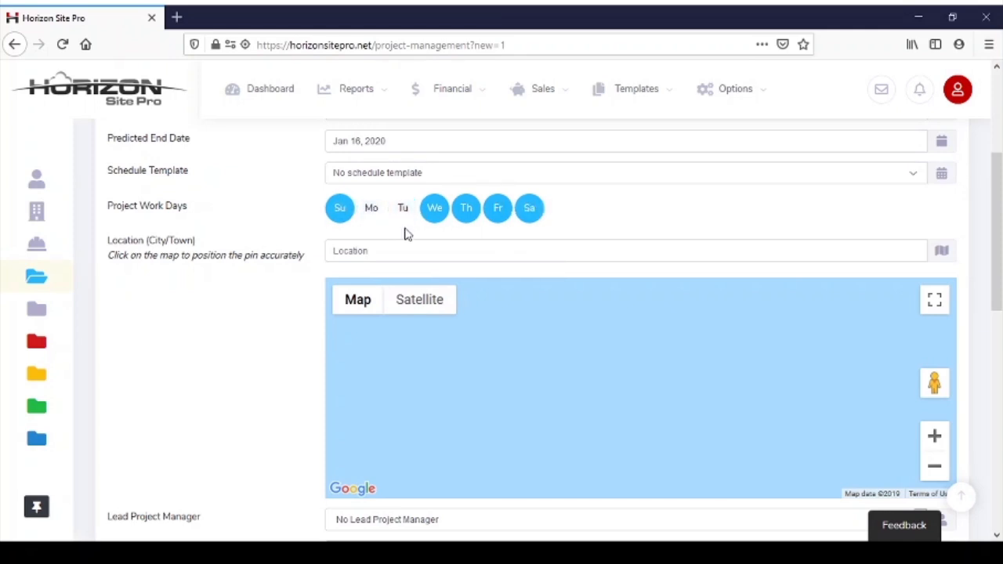
Restore the project work days to Monday through Friday
{"action": "left_click", "coordinate": [372, 209]}
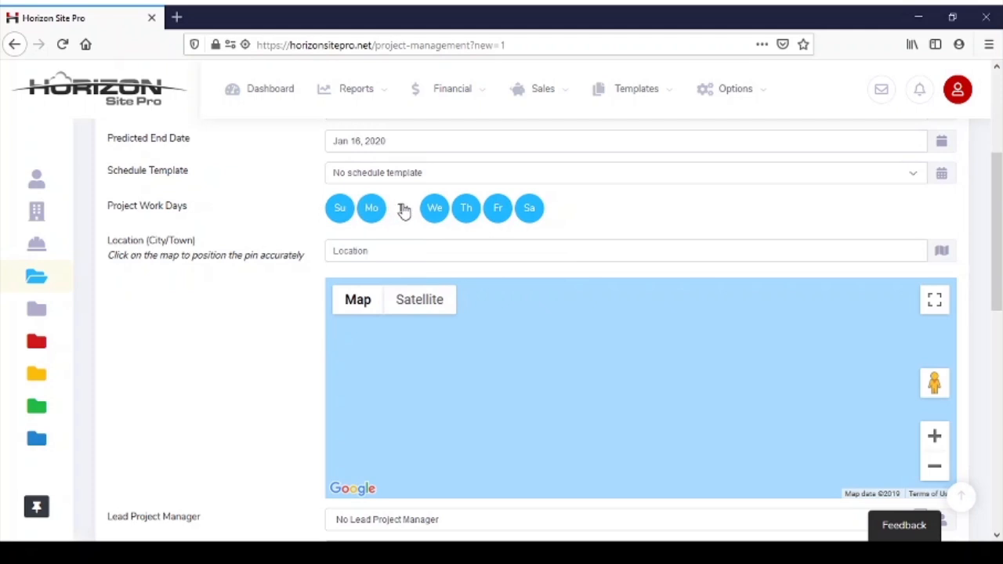
{"action": "left_click", "coordinate": [403, 209]}
{"action": "left_click", "coordinate": [340, 209]}
{"action": "left_click", "coordinate": [529, 209]}
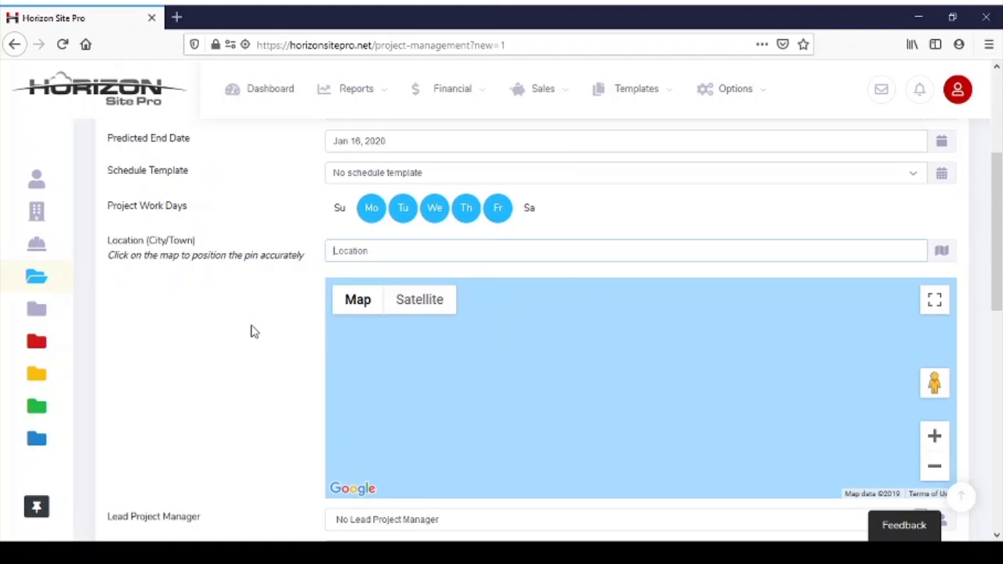
Set the location to Calgary, AB, Canada and create the project, leaving the remaining fields at their defaults
{"action": "type", "text": "Calg"}
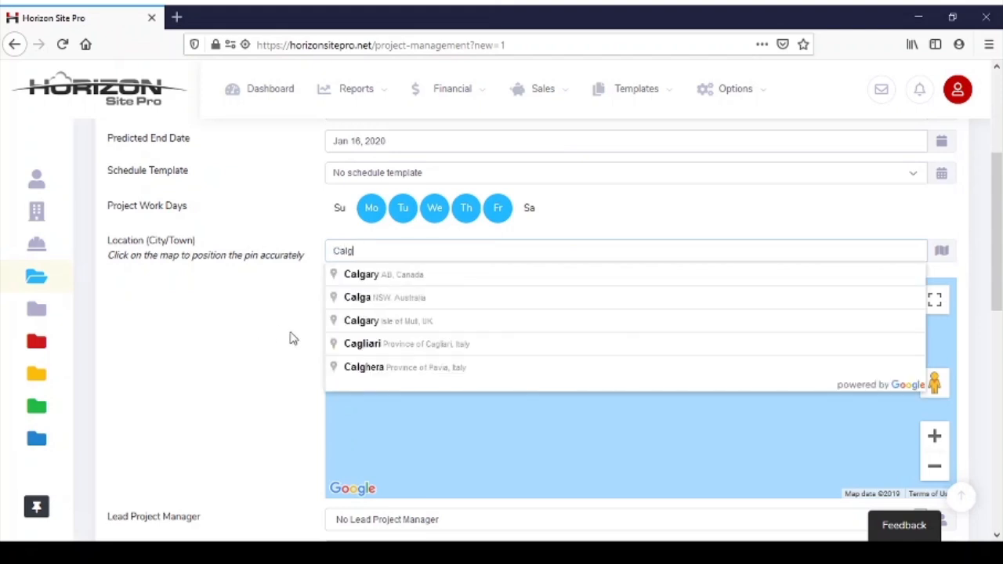
{"action": "left_click", "coordinate": [395, 275]}
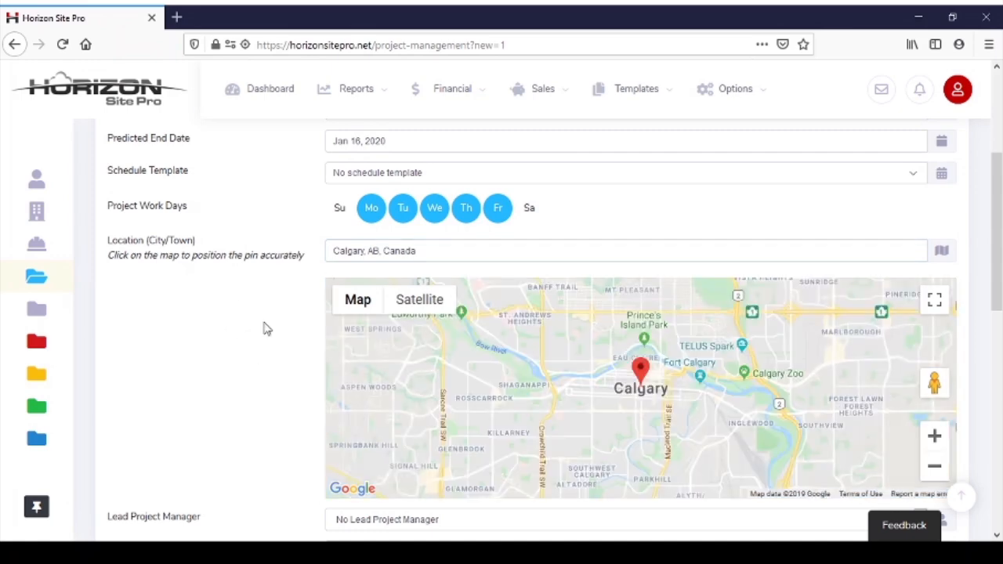
{"action": "scroll", "coordinate": [263, 324], "scroll_direction": "down", "scroll_amount": 2}
{"action": "scroll", "coordinate": [260, 321], "scroll_direction": "down", "scroll_amount": 4}
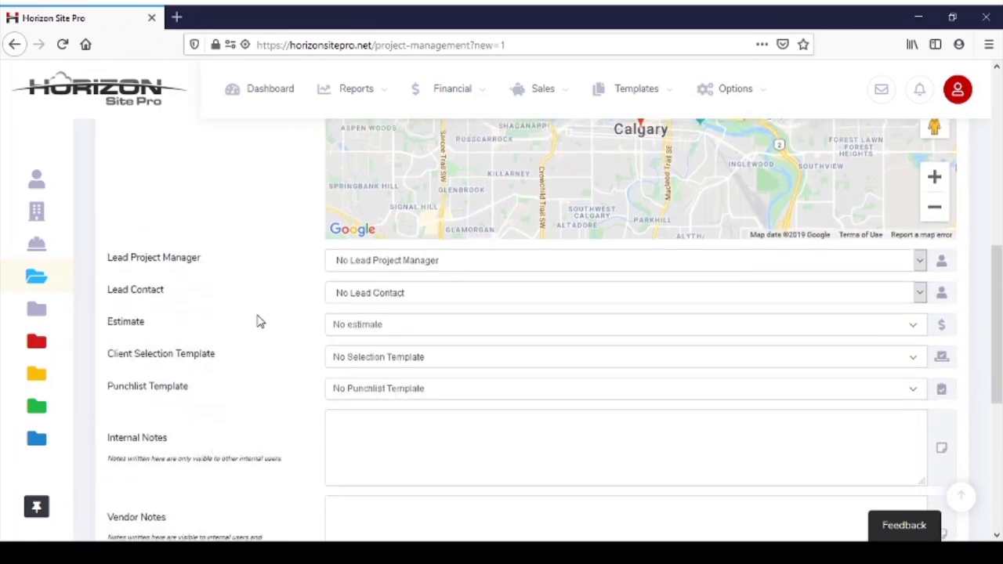
{"action": "scroll", "coordinate": [313, 235], "scroll_direction": "up", "scroll_amount": 1}
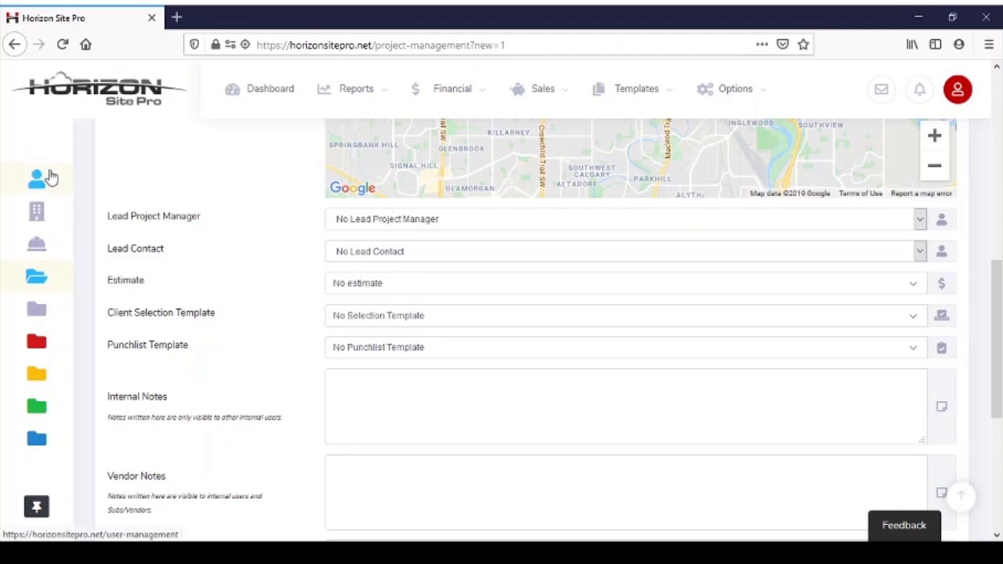
{"action": "mouse_move", "coordinate": [80, 184]}
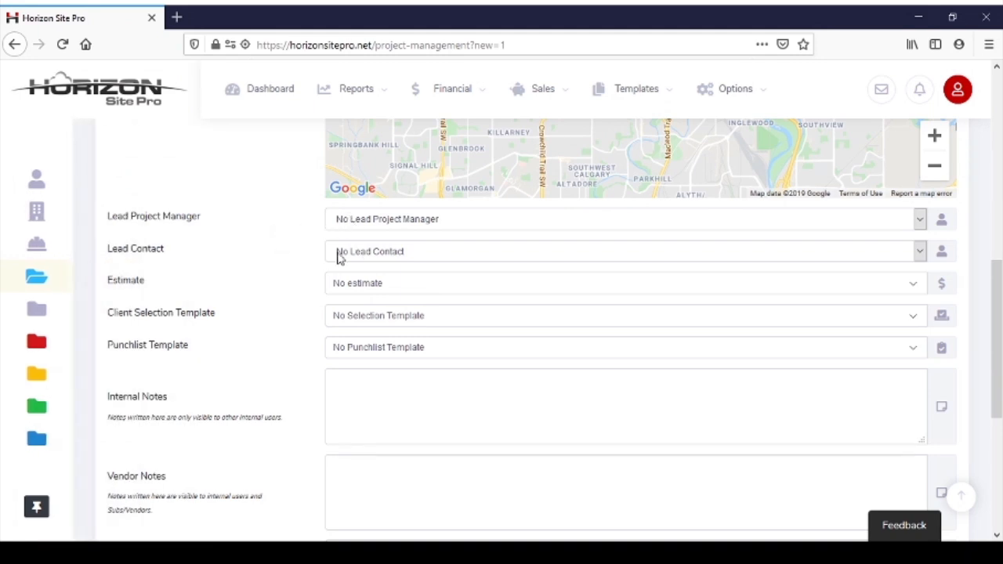
{"action": "scroll", "coordinate": [322, 235], "scroll_direction": "down", "scroll_amount": 2}
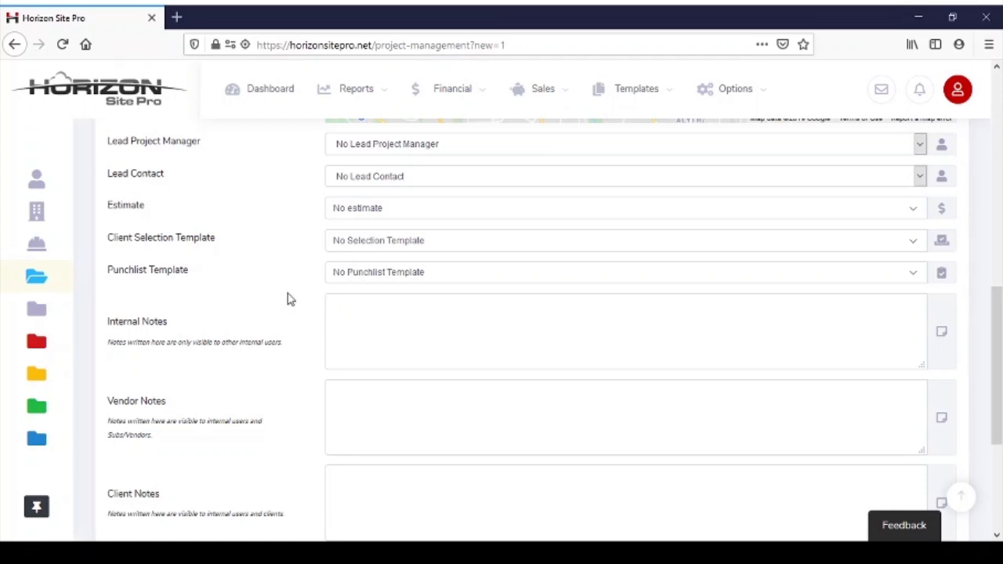
{"action": "scroll", "coordinate": [286, 298], "scroll_direction": "down", "scroll_amount": 2}
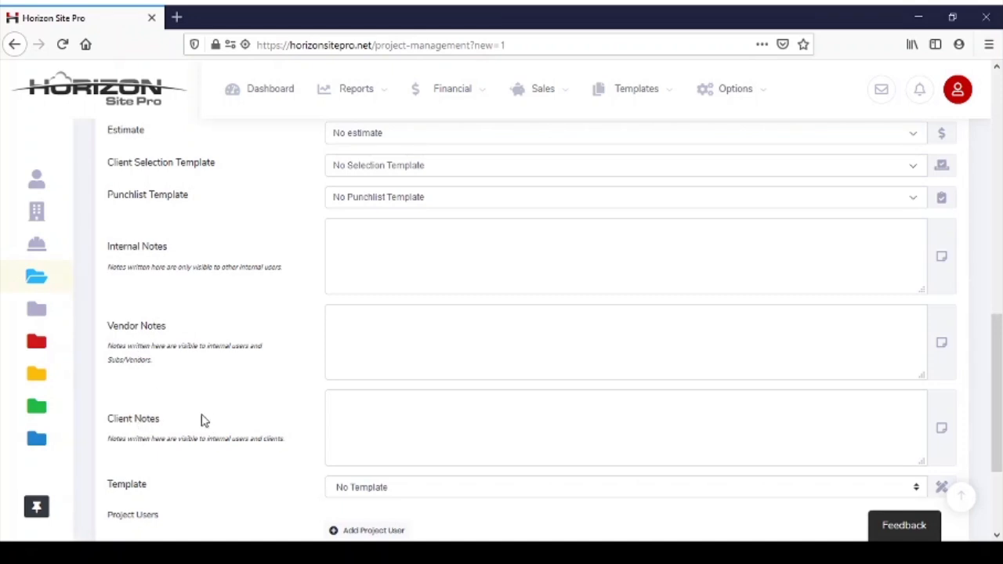
{"action": "scroll", "coordinate": [206, 409], "scroll_direction": "down", "scroll_amount": 3}
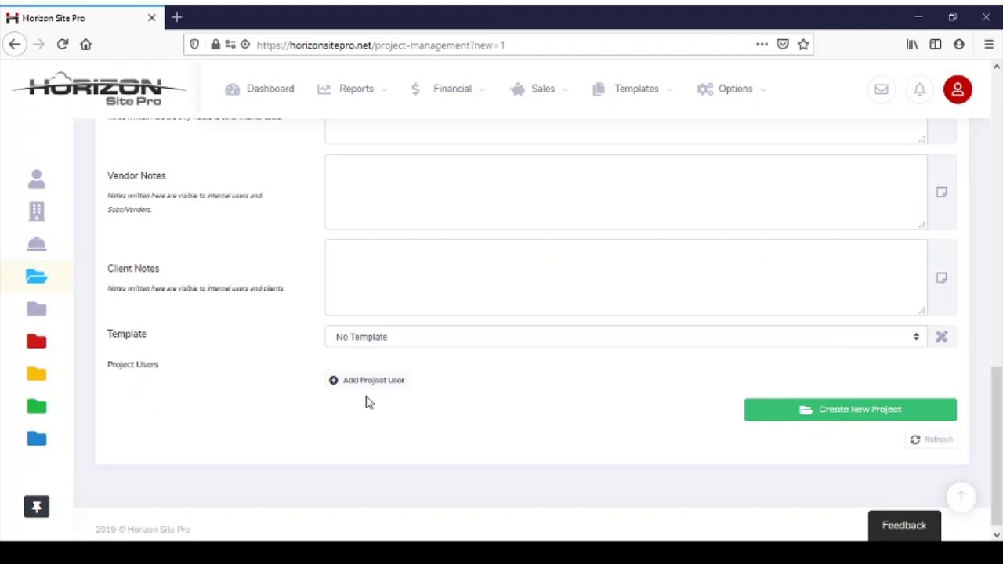
{"action": "left_click", "coordinate": [879, 420]}
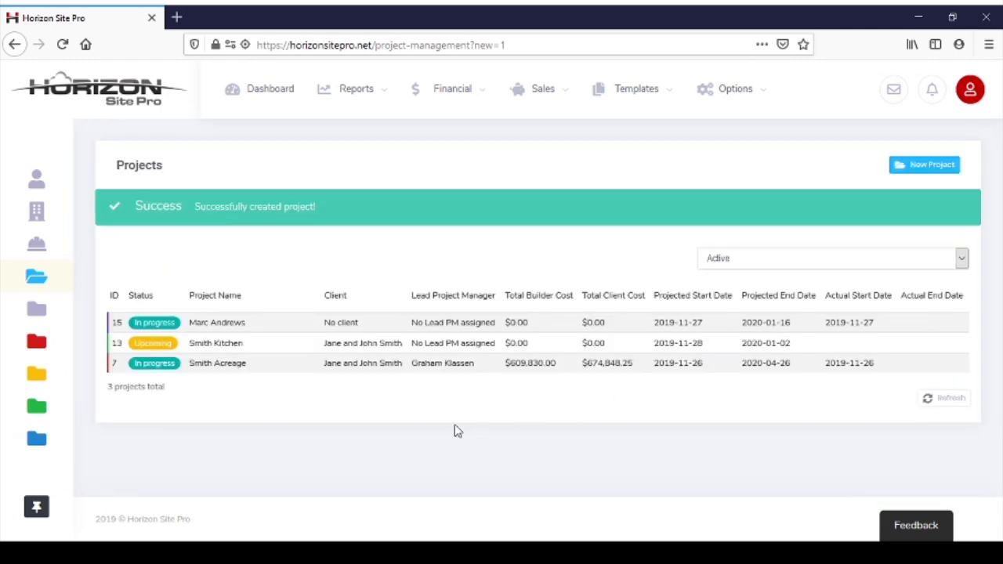
Open the newly created violet project and look over its project dashboard
{"action": "left_click", "coordinate": [217, 324]}
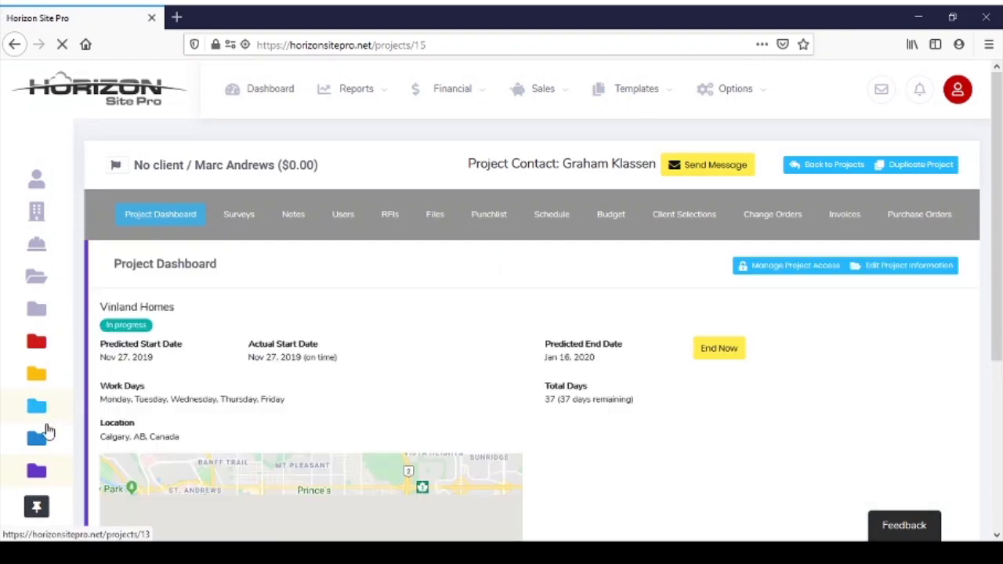
{"action": "left_click", "coordinate": [39, 476]}
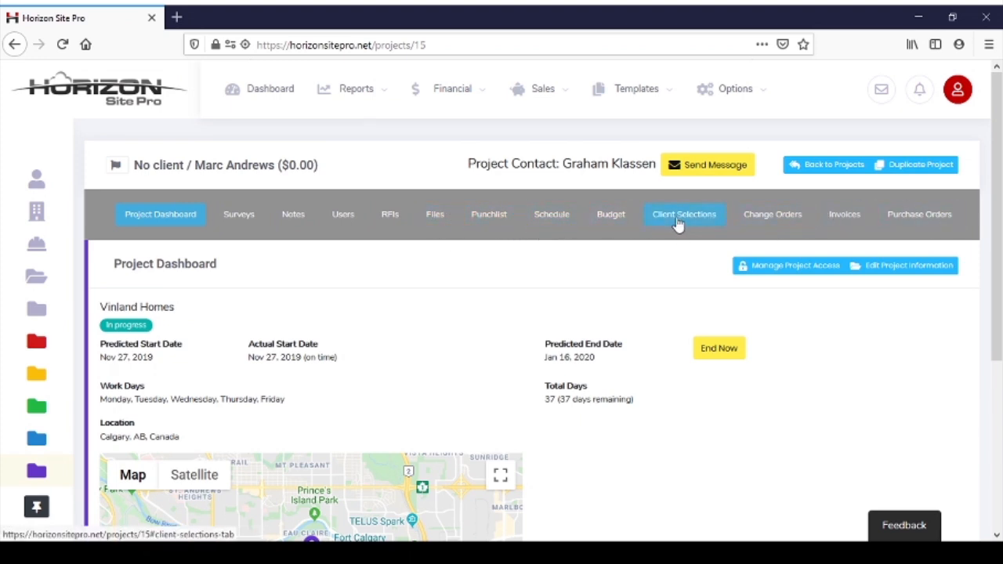
{"action": "scroll", "coordinate": [463, 321], "scroll_direction": "down", "scroll_amount": 4}
{"action": "scroll", "coordinate": [474, 317], "scroll_direction": "up", "scroll_amount": 2}
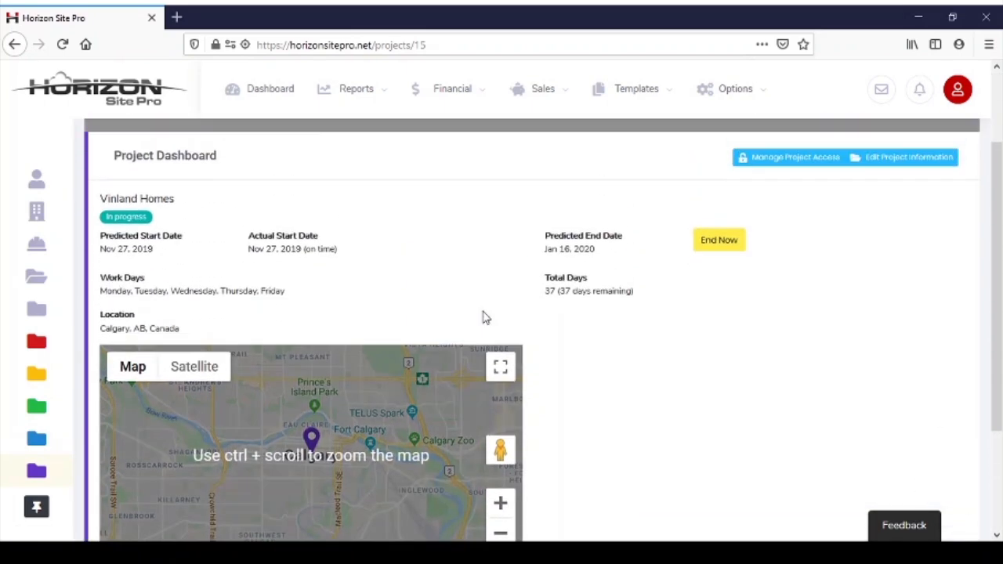
{"action": "scroll", "coordinate": [486, 262], "scroll_direction": "up", "scroll_amount": 2}
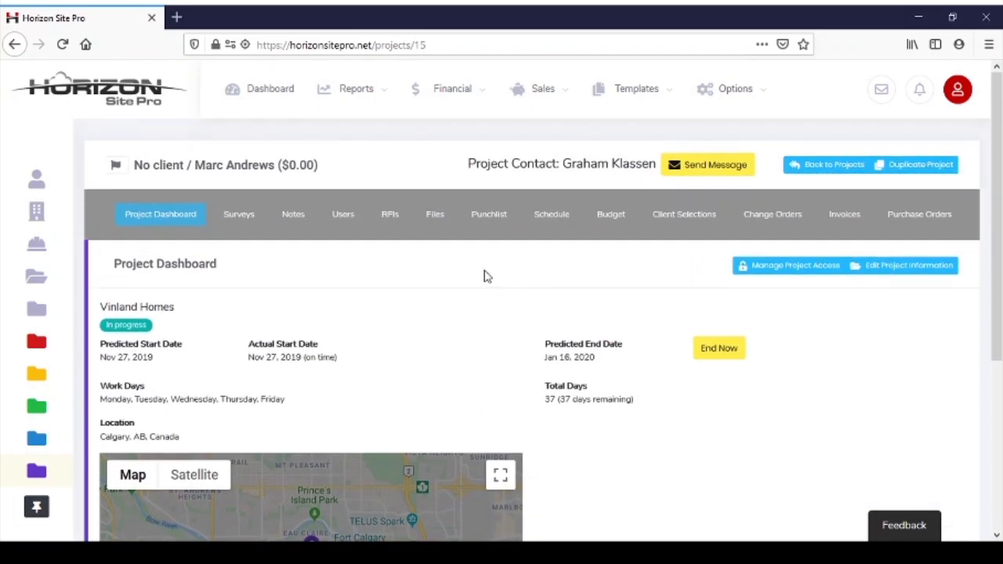
Open the project's schedule and view it as a Gantt chart
{"action": "left_click", "coordinate": [544, 222]}
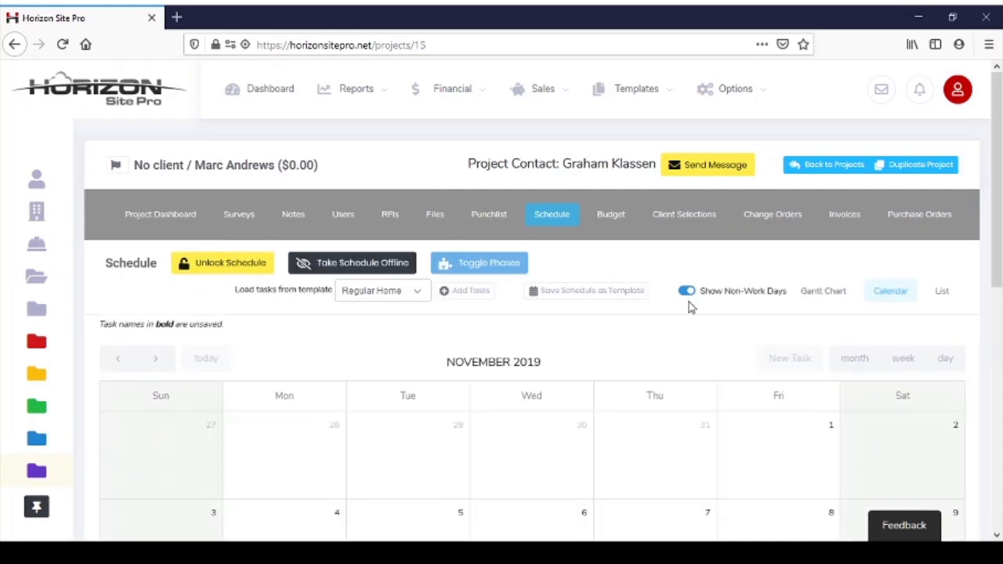
{"action": "left_click", "coordinate": [815, 294]}
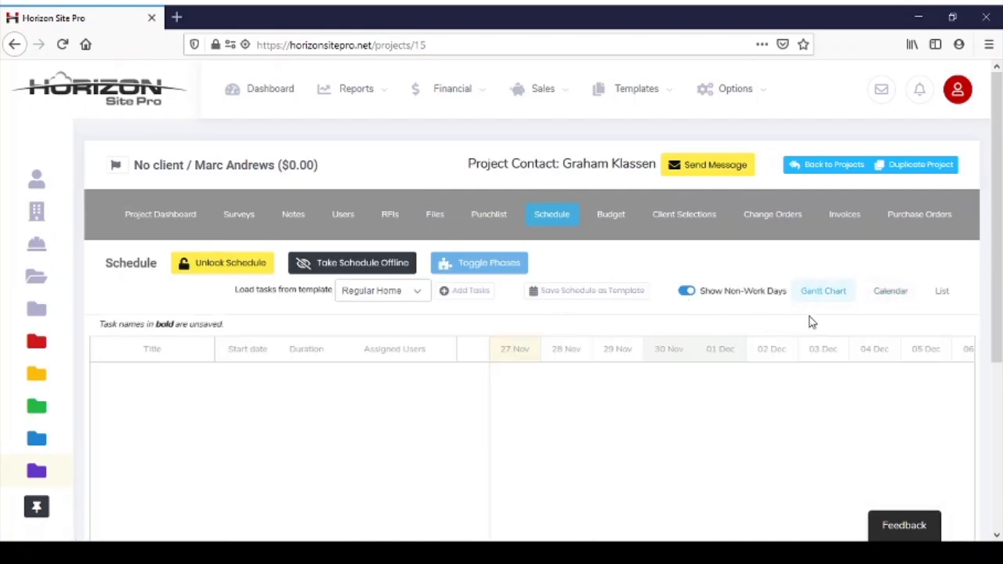
{"action": "scroll", "coordinate": [655, 322], "scroll_direction": "down", "scroll_amount": 1}
{"action": "scroll", "coordinate": [549, 328], "scroll_direction": "down", "scroll_amount": 2}
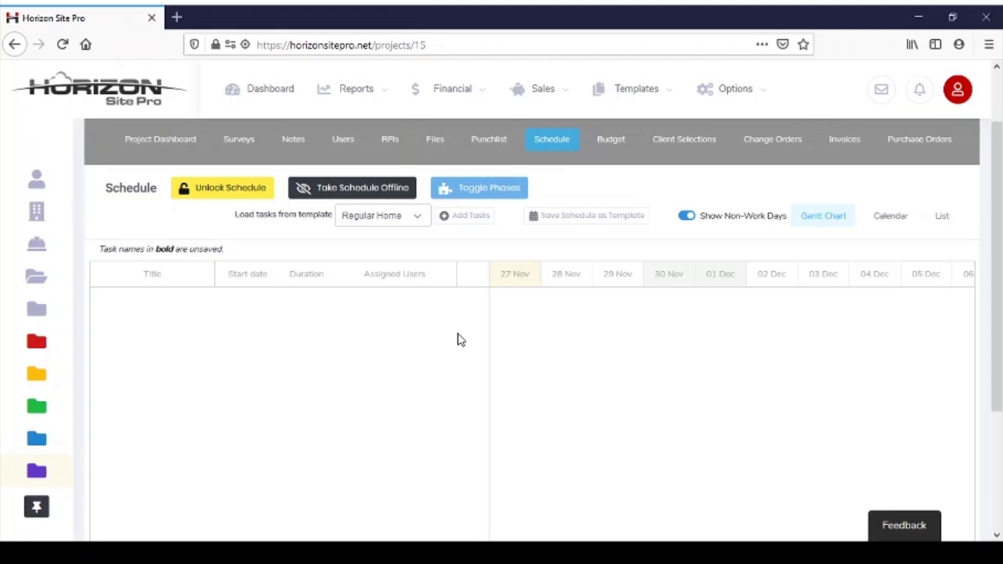
{"action": "scroll", "coordinate": [619, 367], "scroll_direction": "up", "scroll_amount": 2}
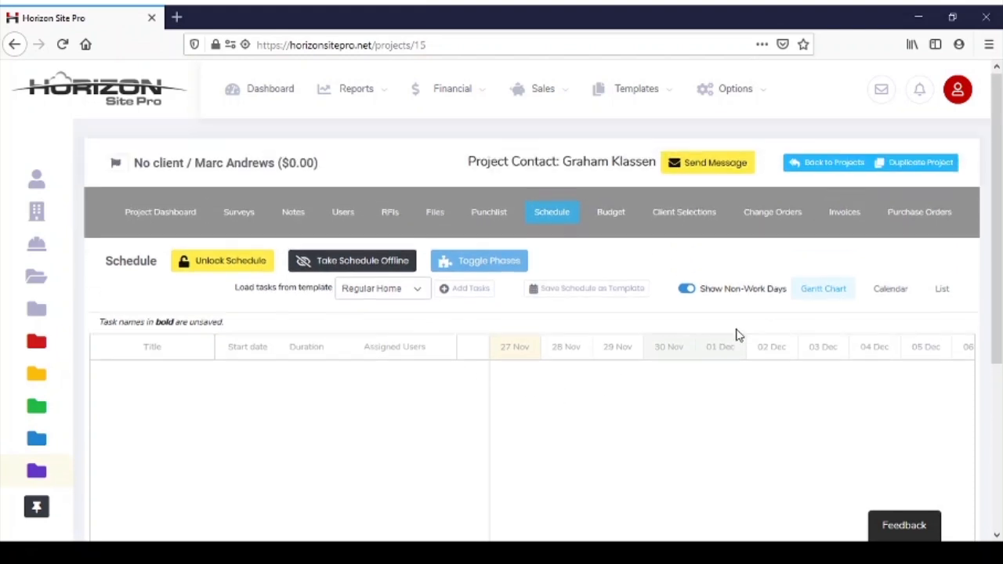
View the schedule as a list and look through the November 2019 calendar
{"action": "left_click", "coordinate": [889, 298]}
{"action": "left_click", "coordinate": [940, 293]}
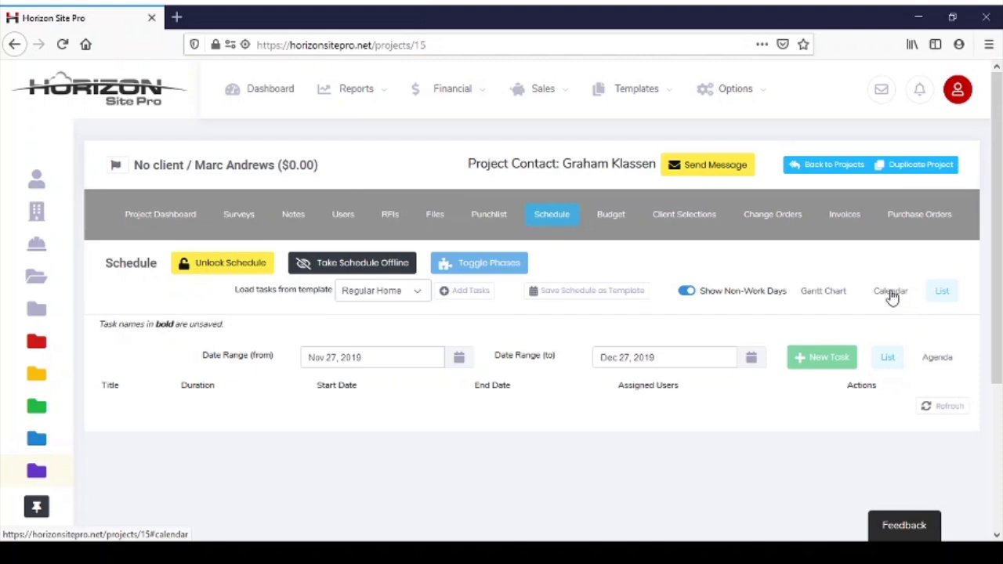
{"action": "left_click", "coordinate": [881, 292]}
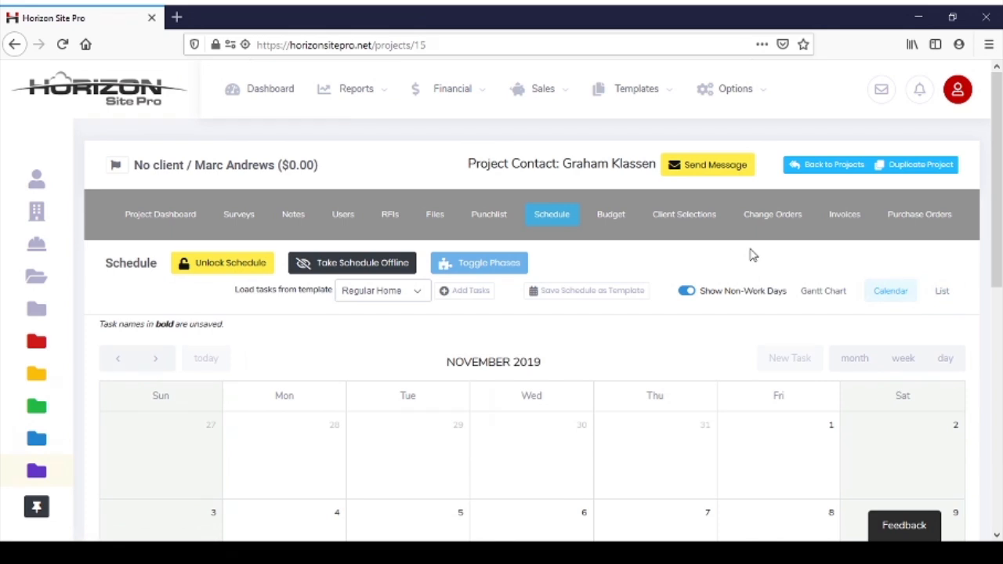
{"action": "scroll", "coordinate": [787, 270], "scroll_direction": "down", "scroll_amount": 3}
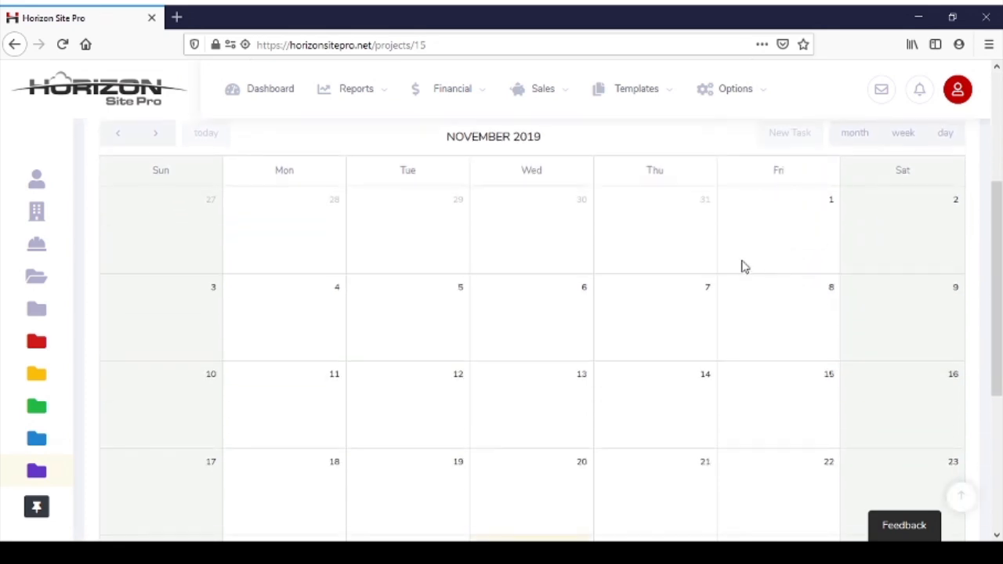
{"action": "scroll", "coordinate": [436, 297], "scroll_direction": "down", "scroll_amount": 1}
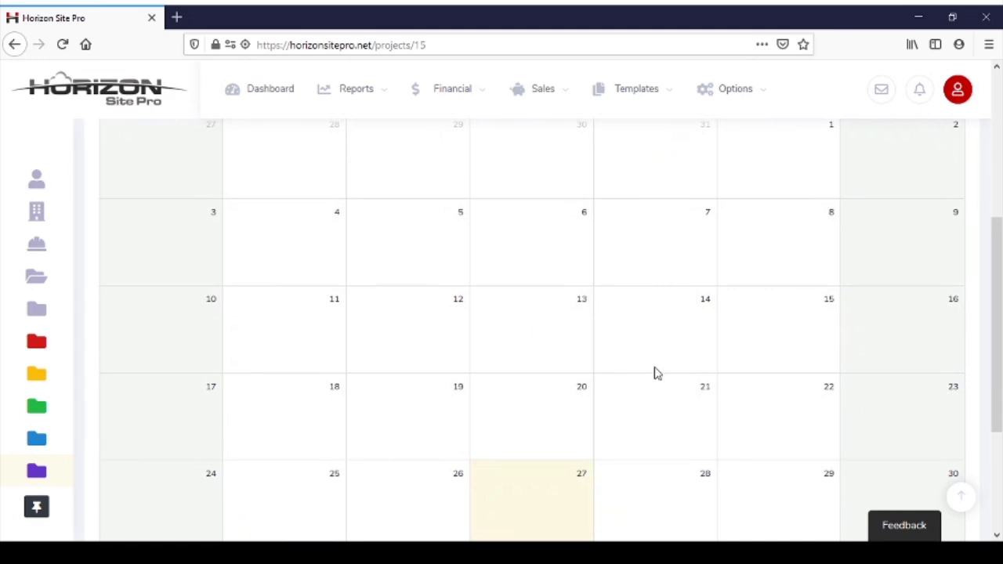
{"action": "scroll", "coordinate": [635, 394], "scroll_direction": "up", "scroll_amount": 4}
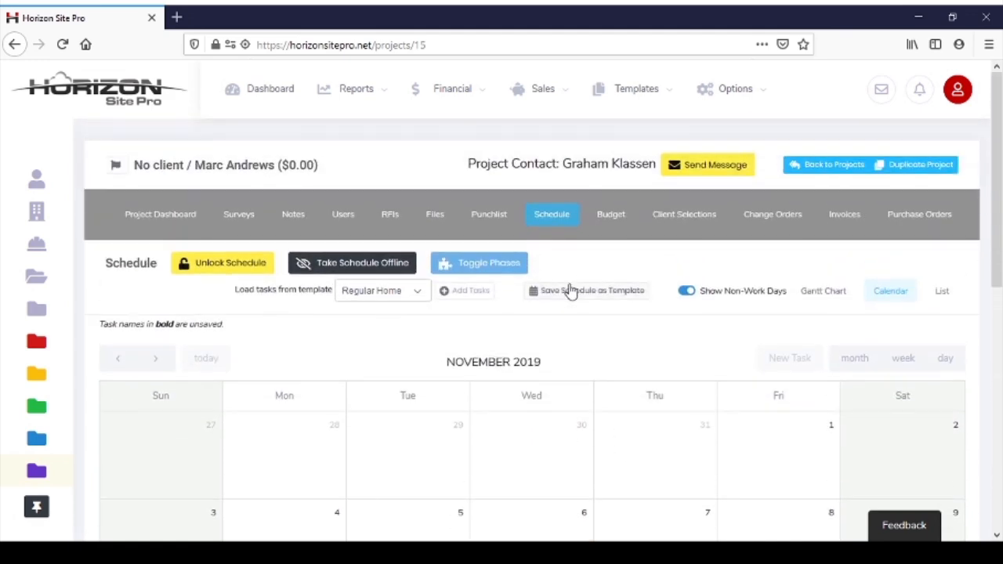